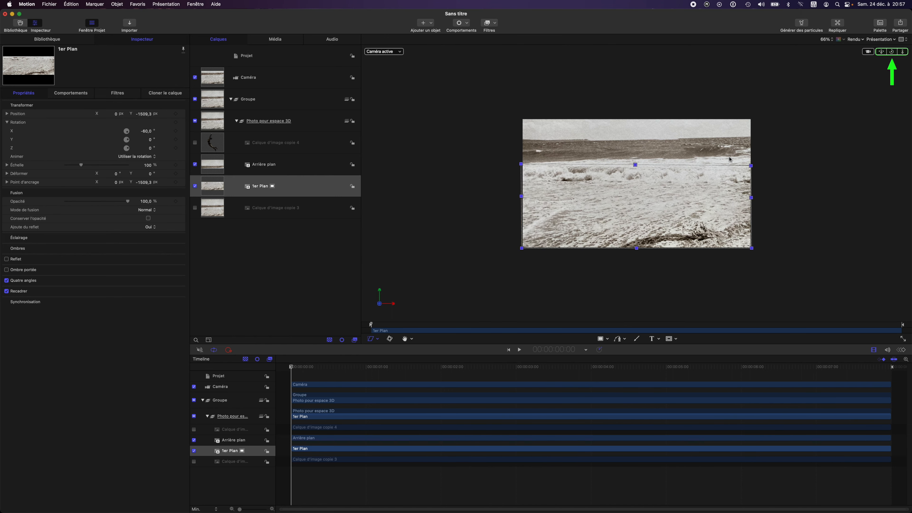
# Step: Hide the on-screen handles of the selected 1er Plan layer in the active camera view
pyautogui.moveTo(893, 53)
pyautogui.mouseDown()
pyautogui.moveTo(910, 55)
pyautogui.moveTo(893, 52)
pyautogui.mouseUp()
pyautogui.doubleClick(892, 53)
pyautogui.press('super+slash')
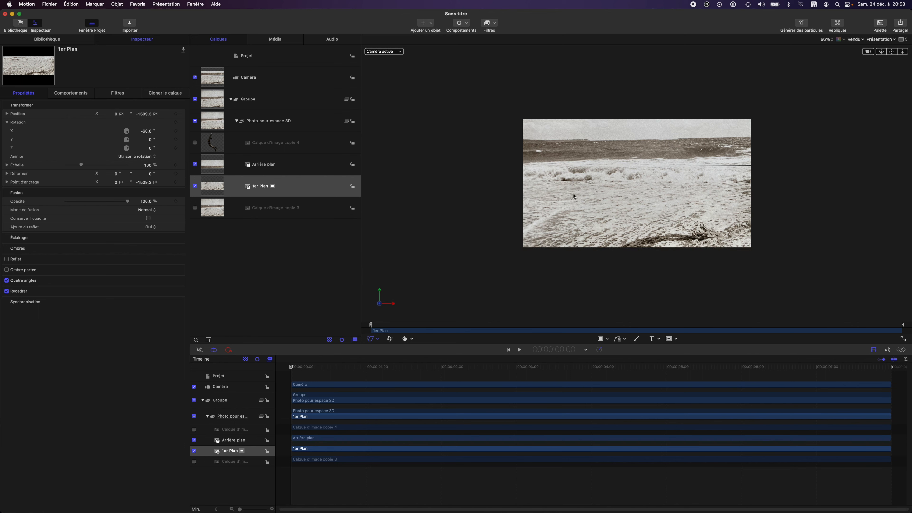
pyautogui.press('super+slash')
pyautogui.moveTo(752, 168); pyautogui.dragTo(753, 167)
pyautogui.press('super+slash')
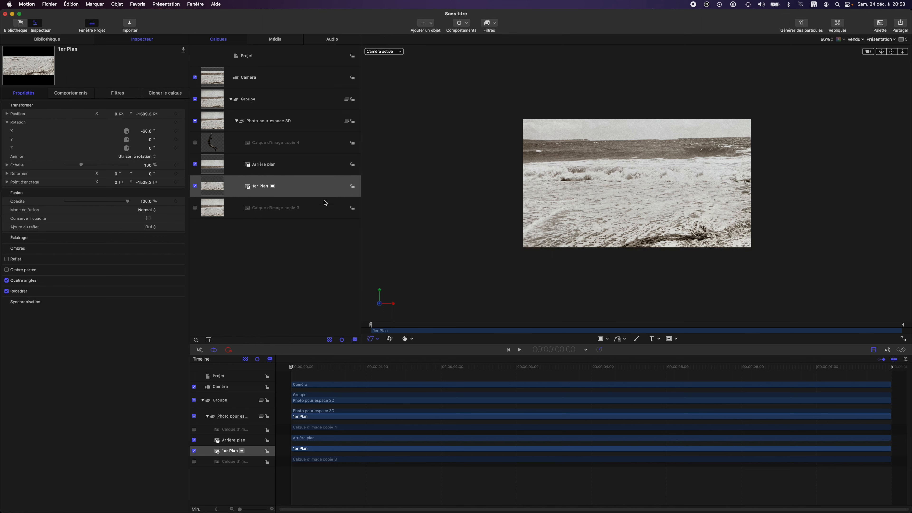
# Step: In the En haut view, move the Arrière plan layer back along Z to the far edge of the 1er Plan layer
pyautogui.click(280, 169)
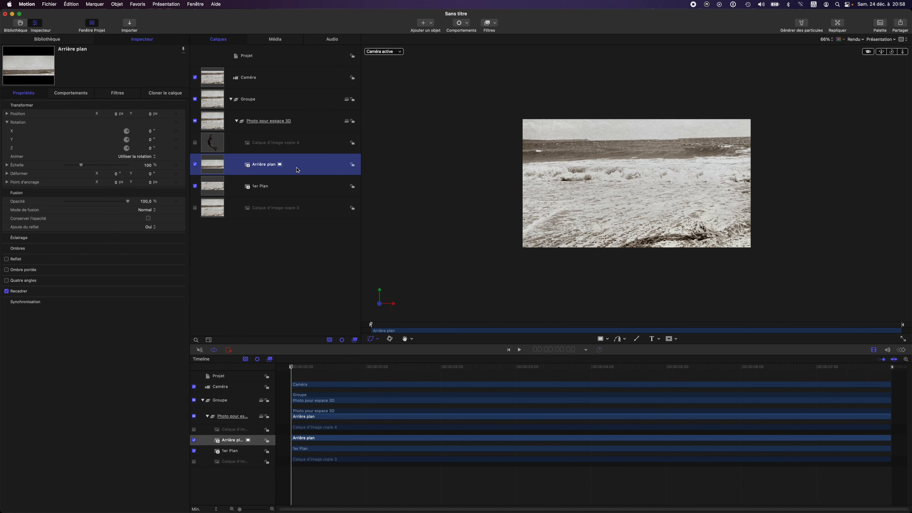
pyautogui.click(401, 52)
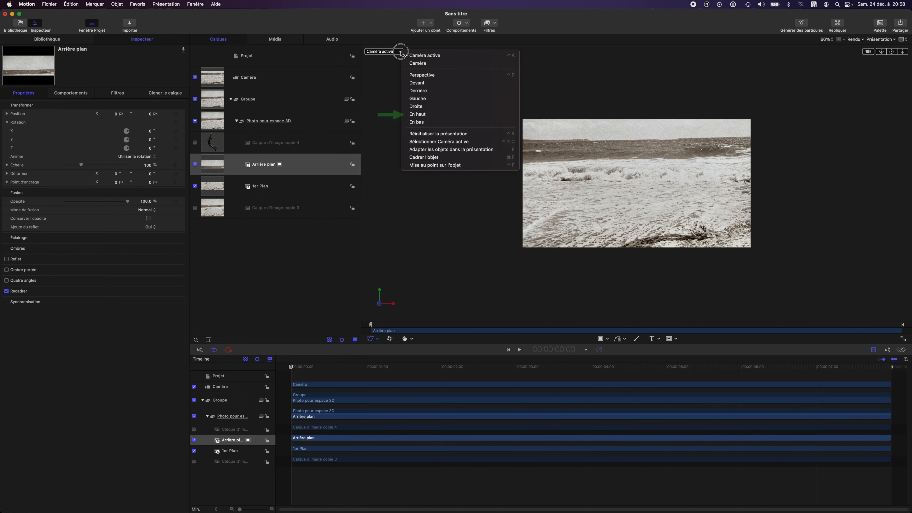
pyautogui.click(418, 114)
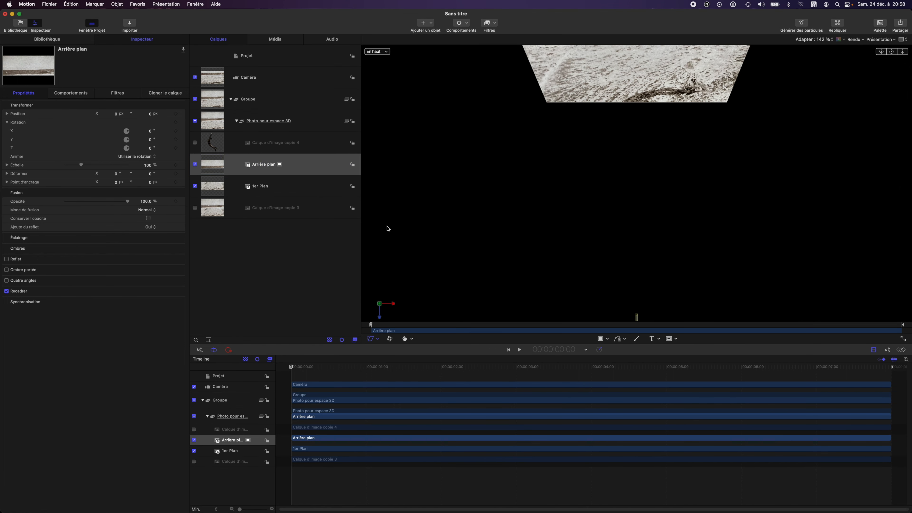
pyautogui.click(390, 339)
pyautogui.scroll(3, 675, 187)
pyautogui.scroll(3, 675, 187)
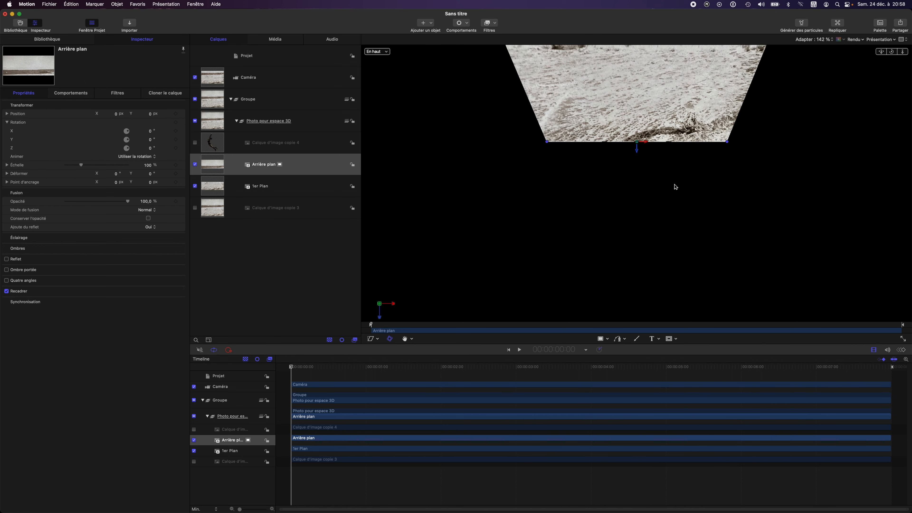
pyautogui.scroll(4, 643, 180)
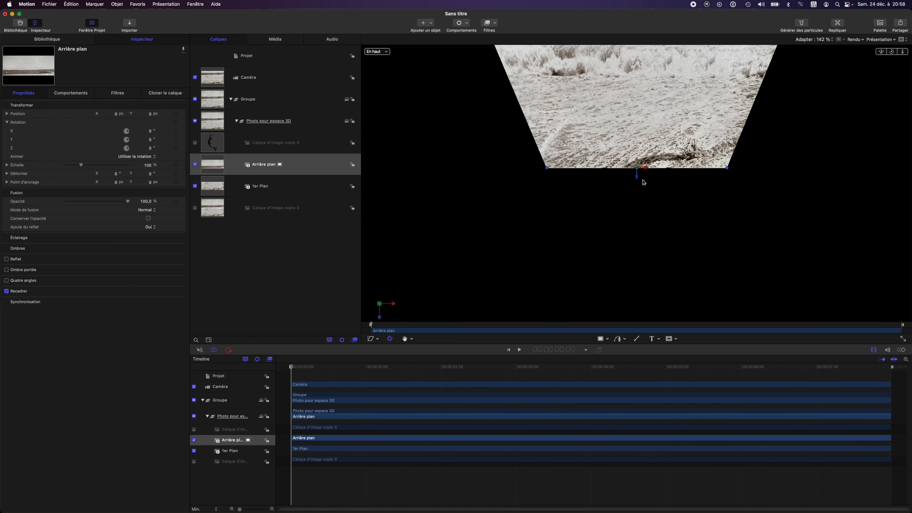
pyautogui.scroll(1, 645, 196)
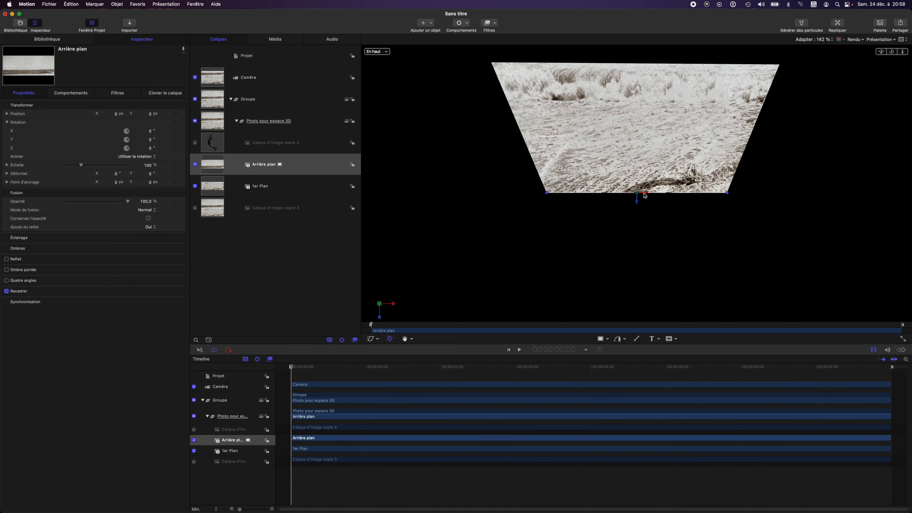
pyautogui.moveTo(638, 204); pyautogui.dragTo(633, 76)
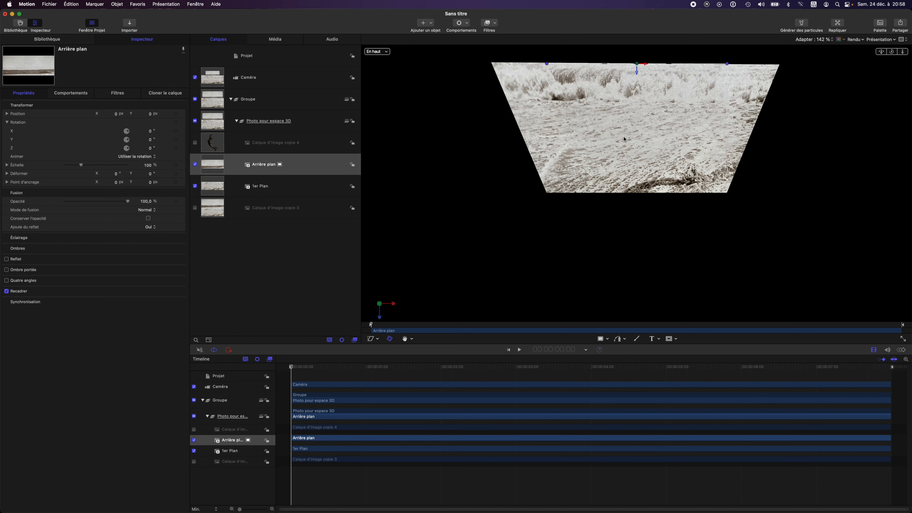
# Step: Raise the Arrière plan layer to about Y 228 px in the Droite view, and scale it to 158 % in the Caméra active view
pyautogui.click(388, 53)
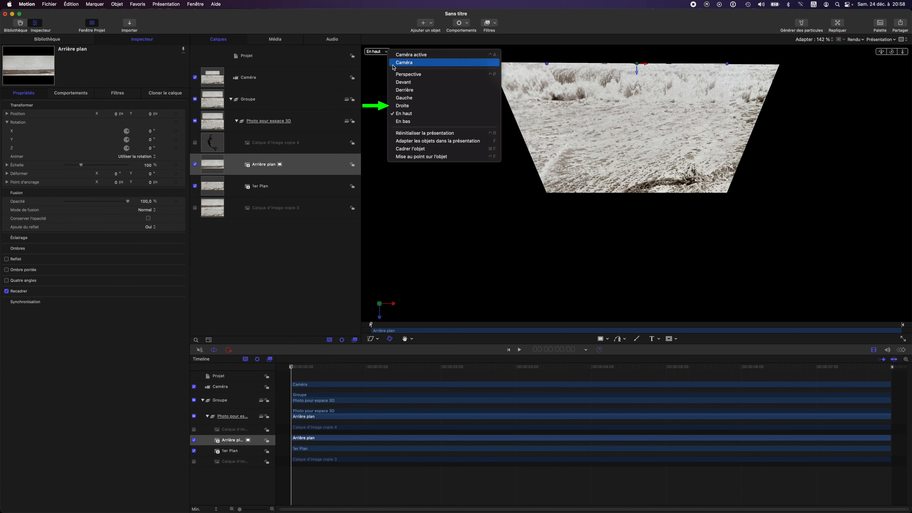
pyautogui.click(401, 106)
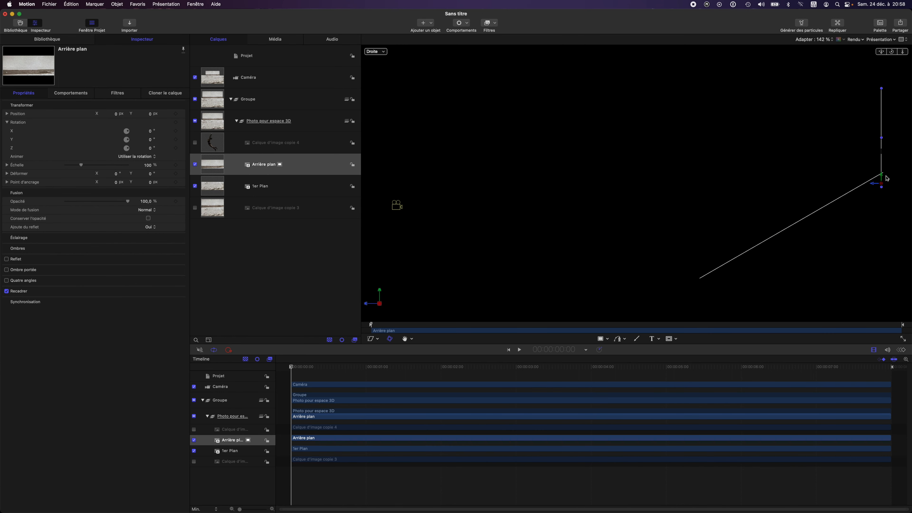
pyautogui.moveTo(883, 177); pyautogui.dragTo(881, 164)
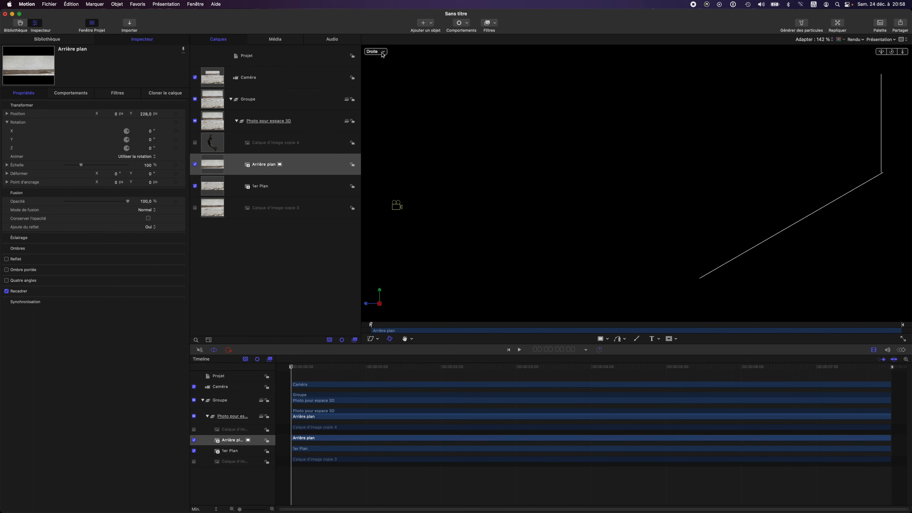
pyautogui.hotkey('ctrl', 'a')
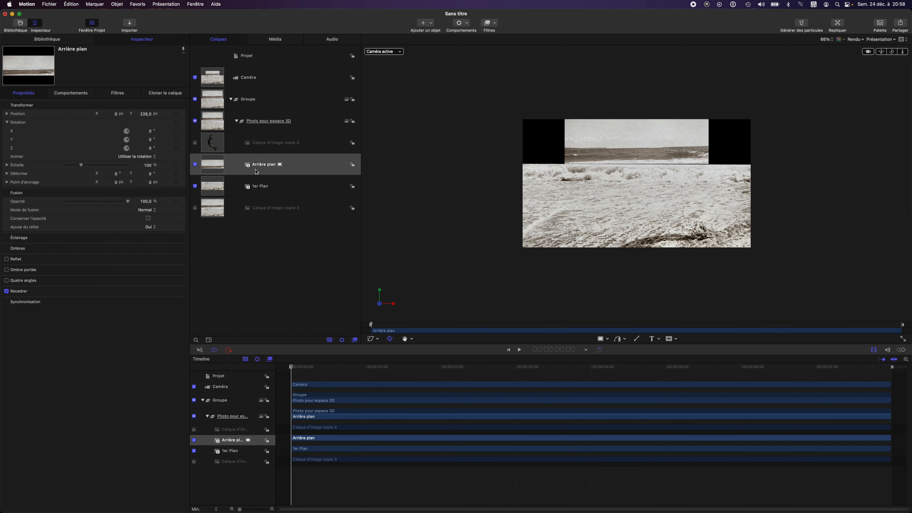
pyautogui.moveTo(149, 167); pyautogui.dragTo(148, 165)
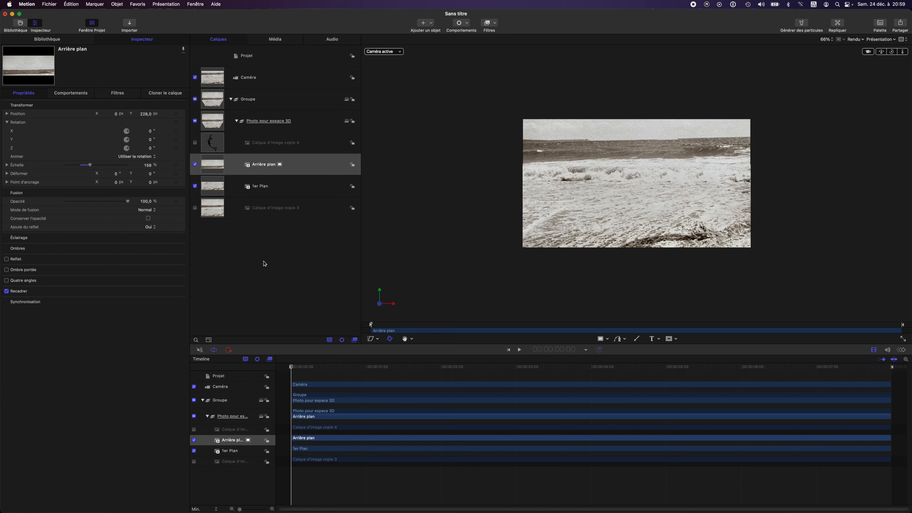
# Step: Show the Calque d'image copie 4 layer with the jumping figure and set its scale to 80 %
pyautogui.click(194, 143)
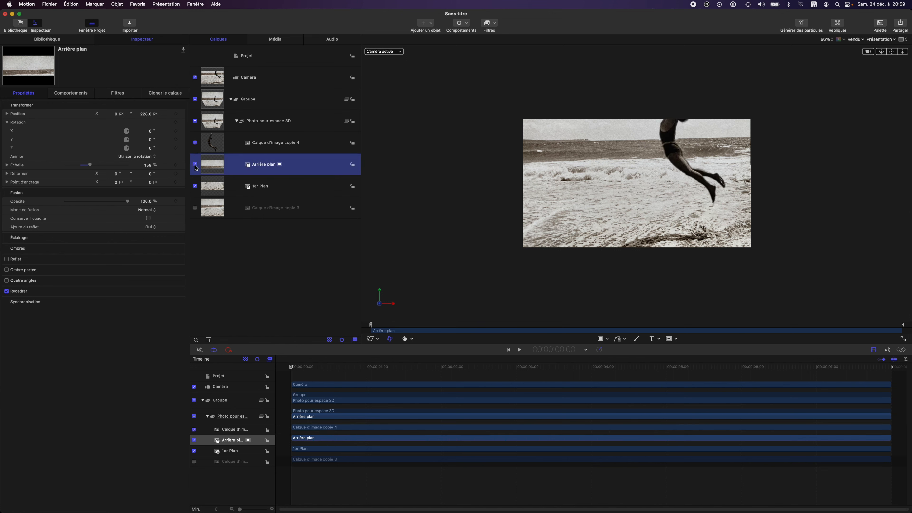
pyautogui.click(248, 146)
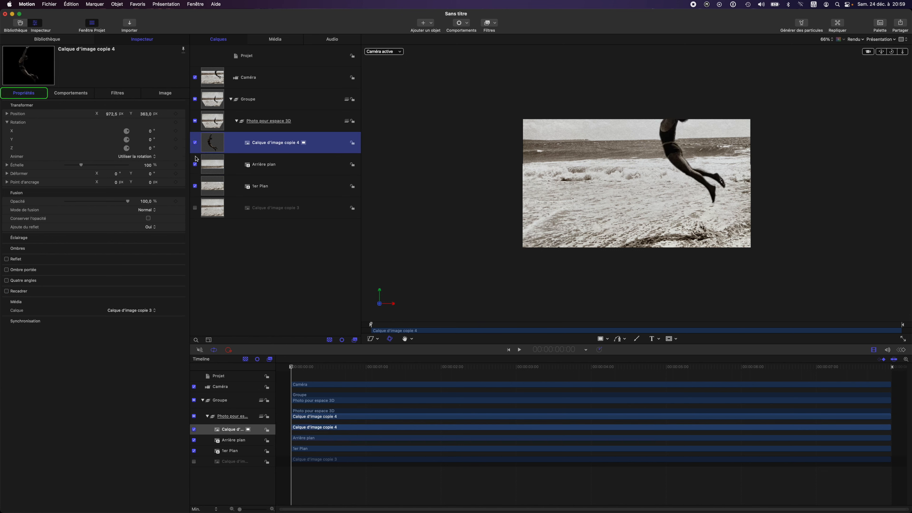
pyautogui.click(148, 165)
pyautogui.write('80')
pyautogui.press('Return')
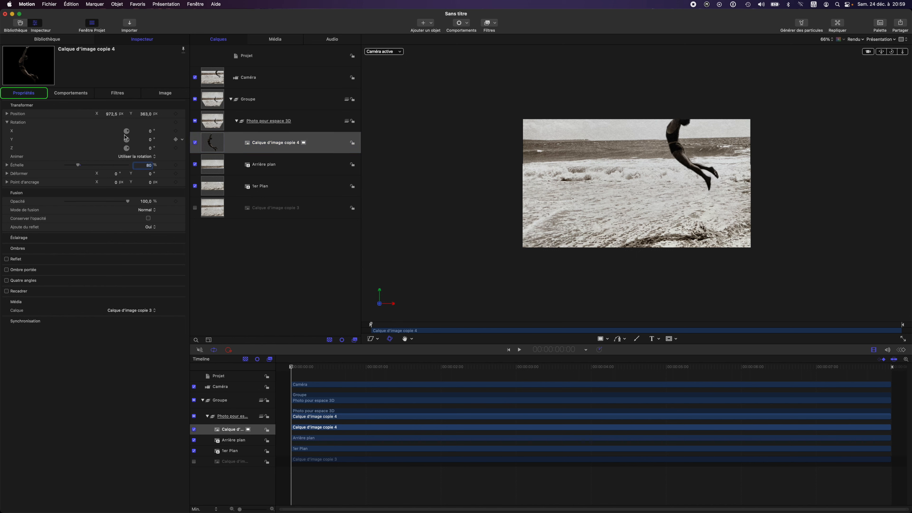
# Step: Position the Calque d'image copie 4 layer at X 980 px, Y -80 px and Z -800 px, and deselect it
pyautogui.click(112, 115)
pyautogui.write('980')
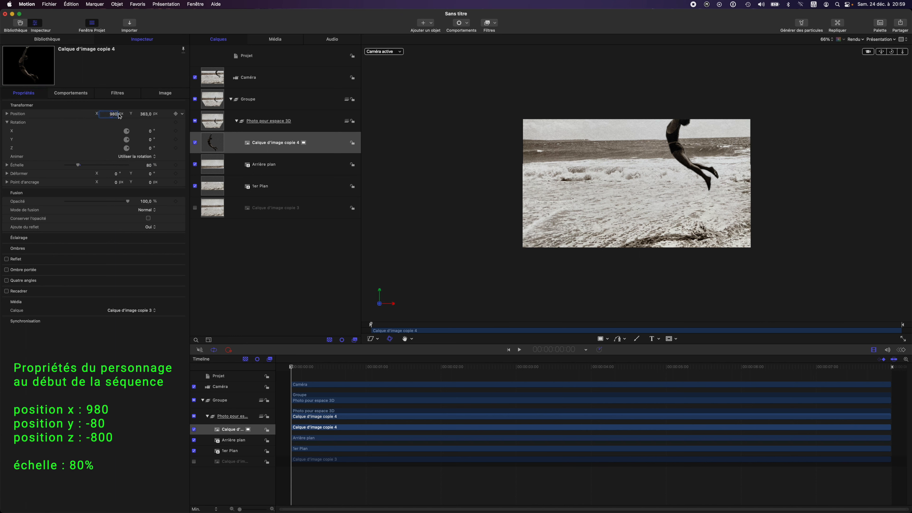
pyautogui.click(145, 114)
pyautogui.write('-')
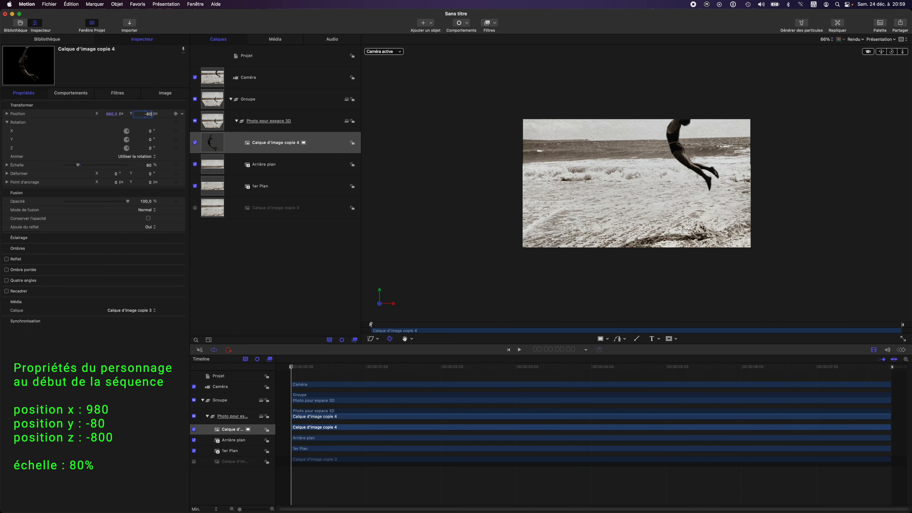
pyautogui.write('80')
pyautogui.press('Return')
pyautogui.click(6, 113)
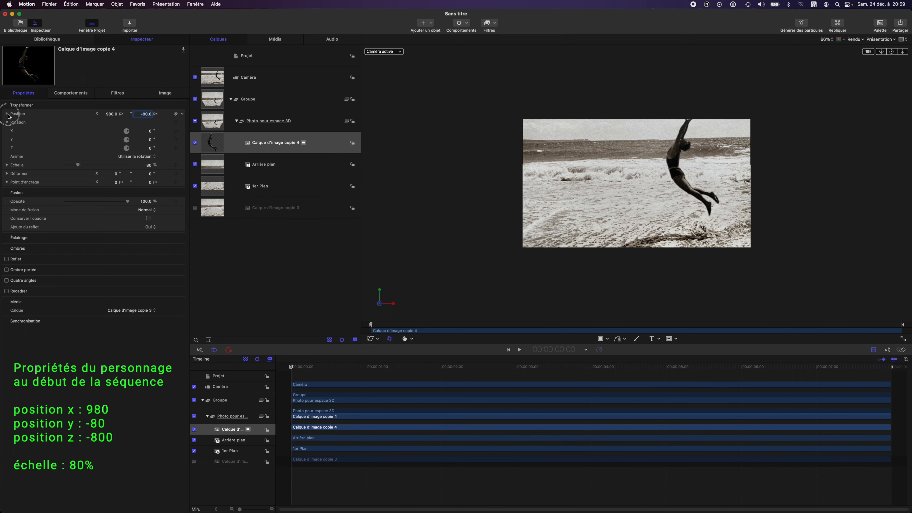
pyautogui.click(150, 141)
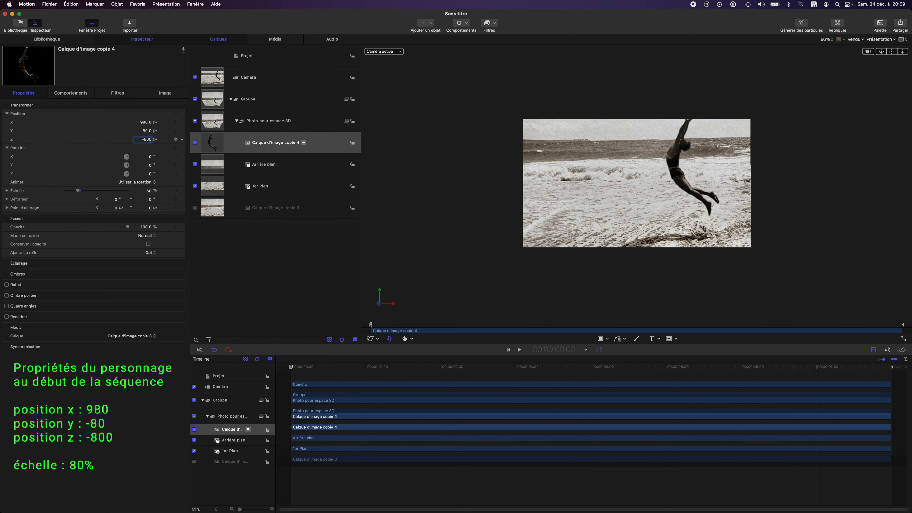
pyautogui.press('Return')
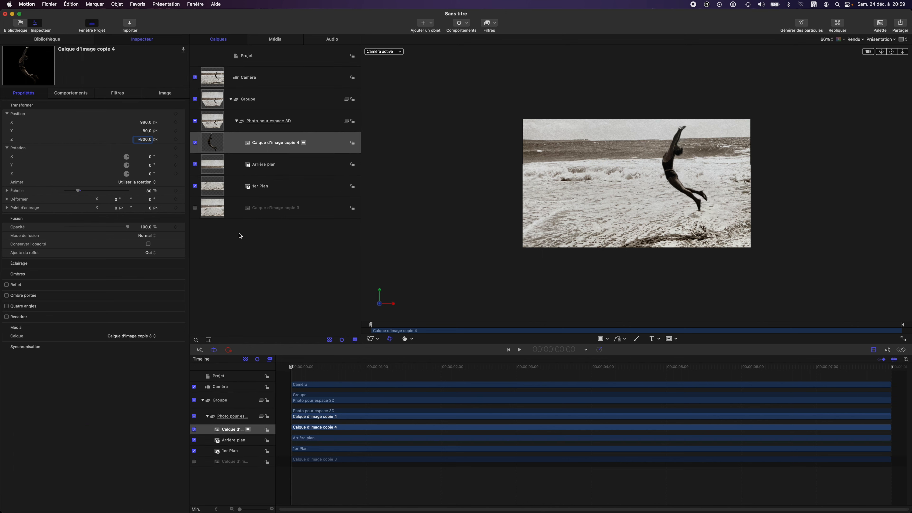
pyautogui.click(257, 251)
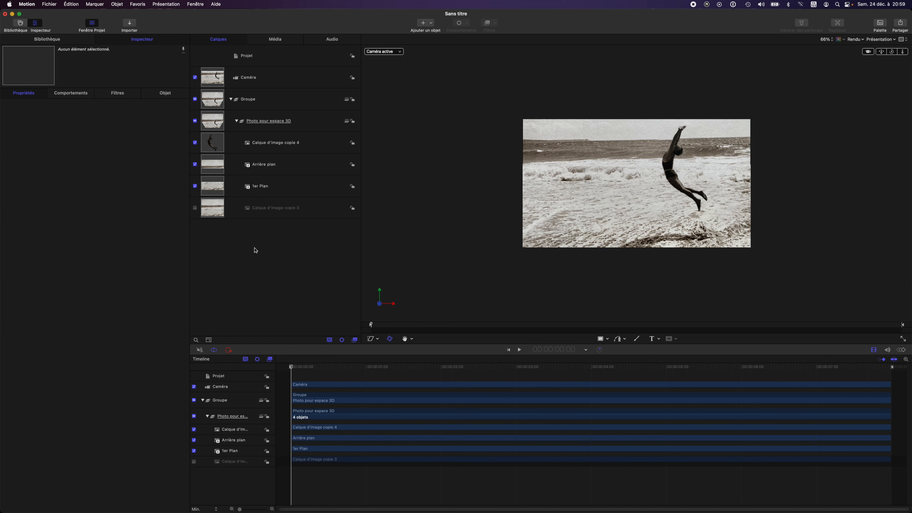
# Step: At the first frame, add keyframes to the camera's Y position, Z position and X rotation, all at 0
pyautogui.moveTo(291, 368)
pyautogui.mouseDown()
pyautogui.moveTo(373, 367)
pyautogui.moveTo(279, 368)
pyautogui.mouseUp()
pyautogui.click(253, 80)
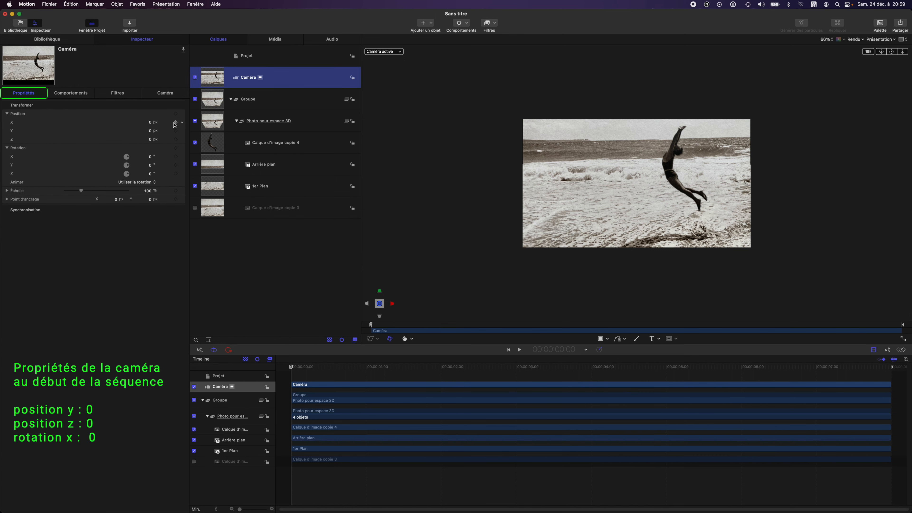
pyautogui.click(176, 131)
pyautogui.click(176, 139)
pyautogui.click(176, 157)
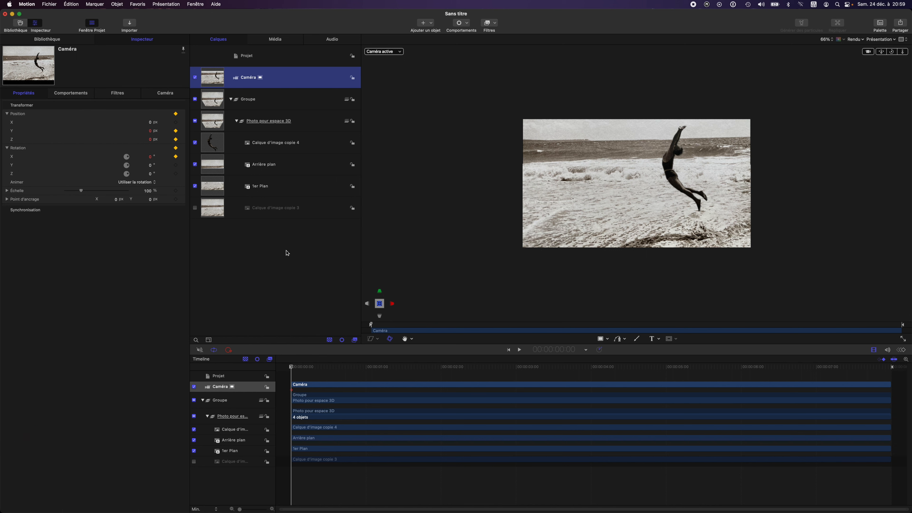
# Step: At the last frame, set the camera to position Y 184 px, Z -500 px and rotation X -20°, and play back the animation
pyautogui.press('End')
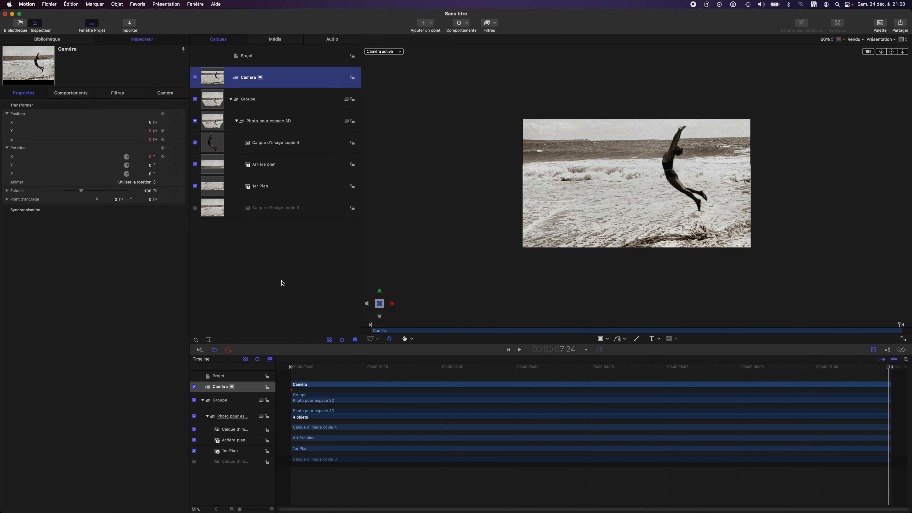
pyautogui.click(150, 134)
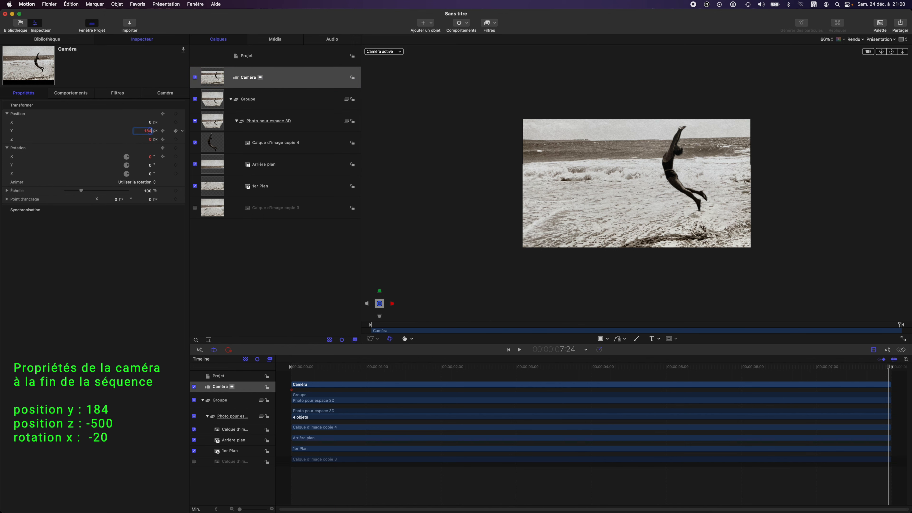
pyautogui.press('Return')
pyautogui.click(151, 140)
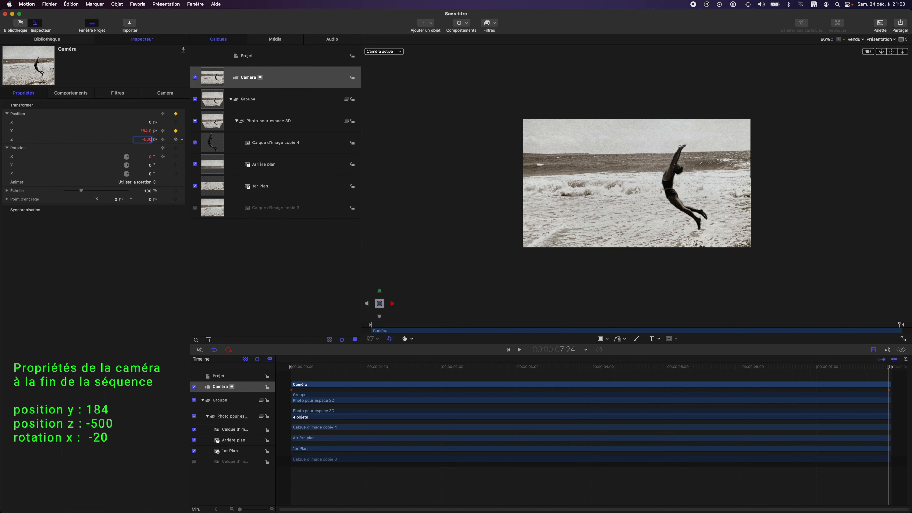
pyautogui.write('-500')
pyautogui.press('Return')
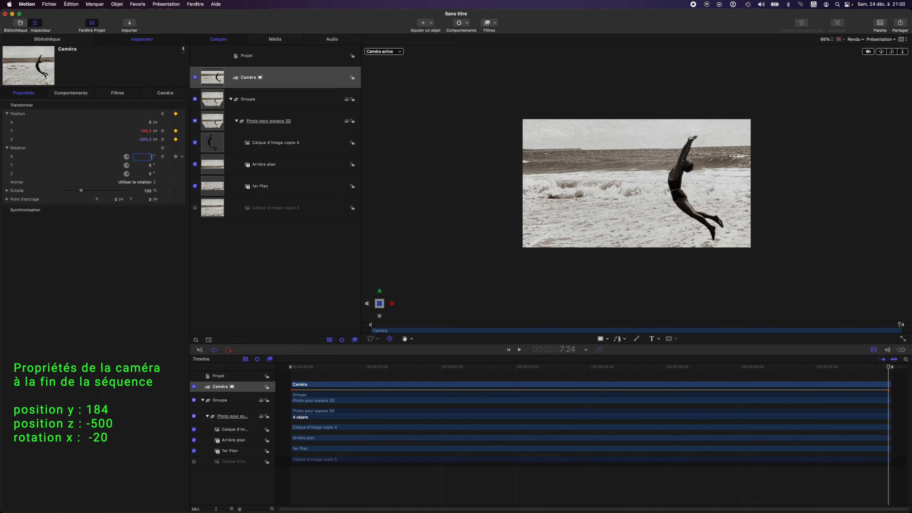
pyautogui.click(150, 157)
pyautogui.write('-20')
pyautogui.press('Return')
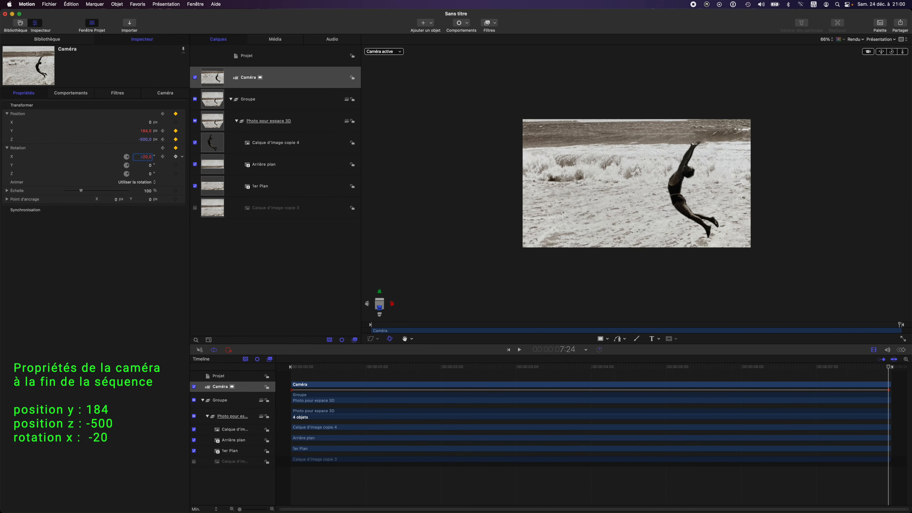
pyautogui.press('space')
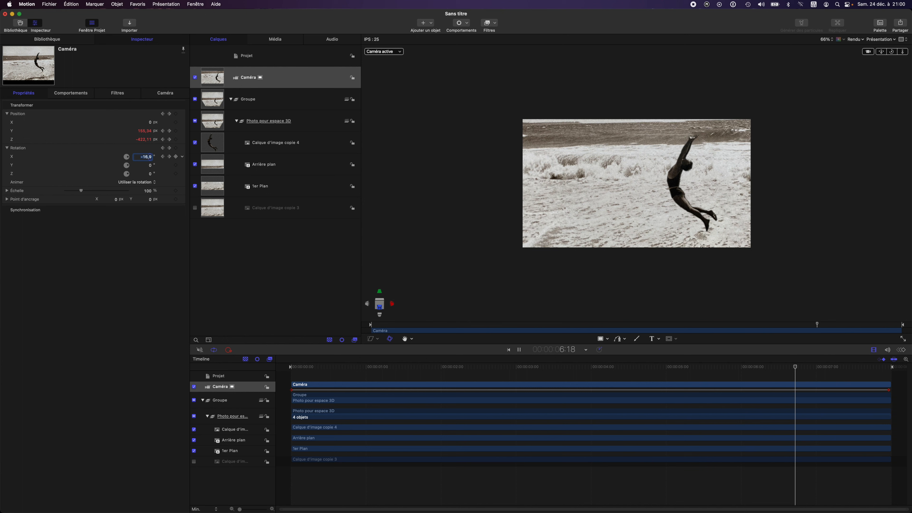
pyautogui.press('space')
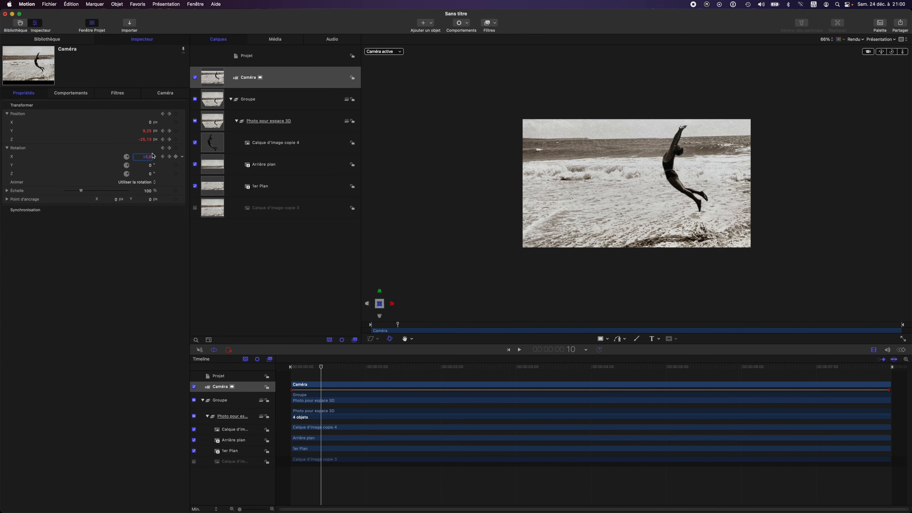
# Step: At the first frame, add keyframes to the Calque d'image copie 4 layer's X position, Y position and Z rotation
pyautogui.press('Home')
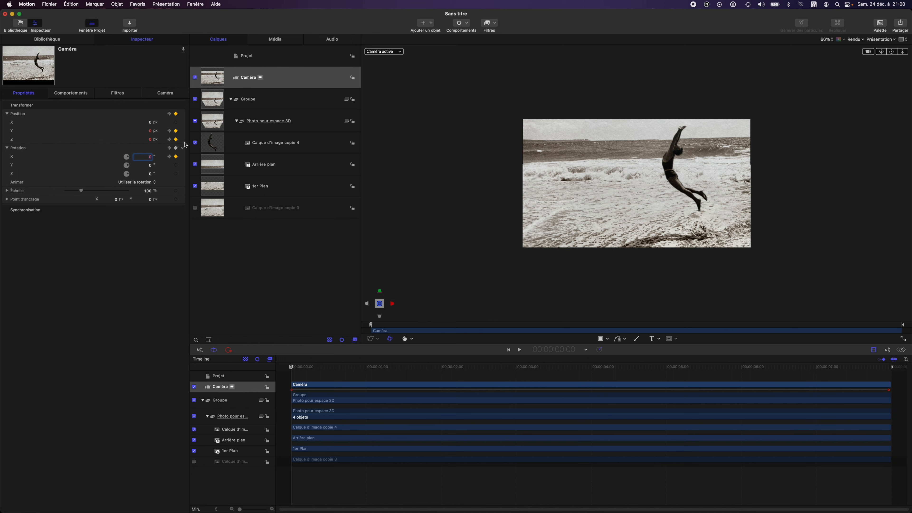
pyautogui.click(264, 145)
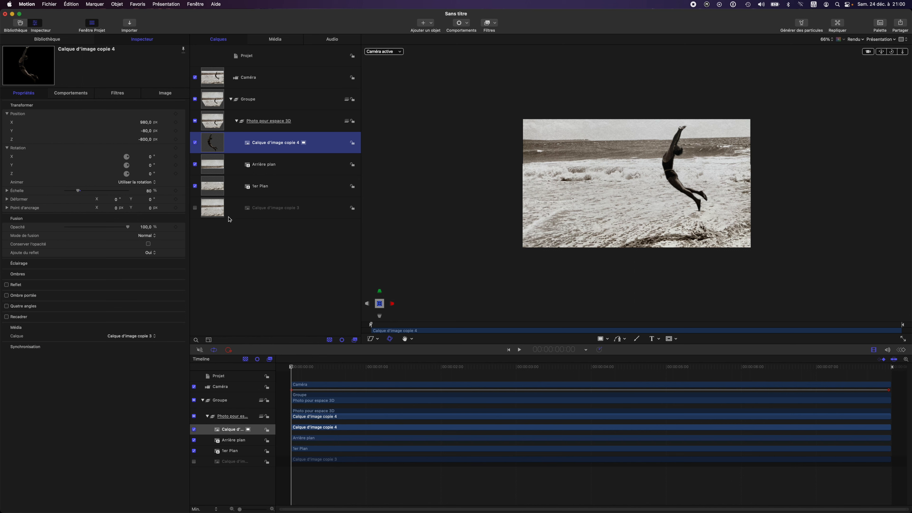
pyautogui.click(176, 123)
pyautogui.click(176, 175)
# Step: At the last frame, set the Calque d'image copie 4 layer to position X 750 px, Y 60 px and rotation Z -5°, and play back the animation
pyautogui.press('End')
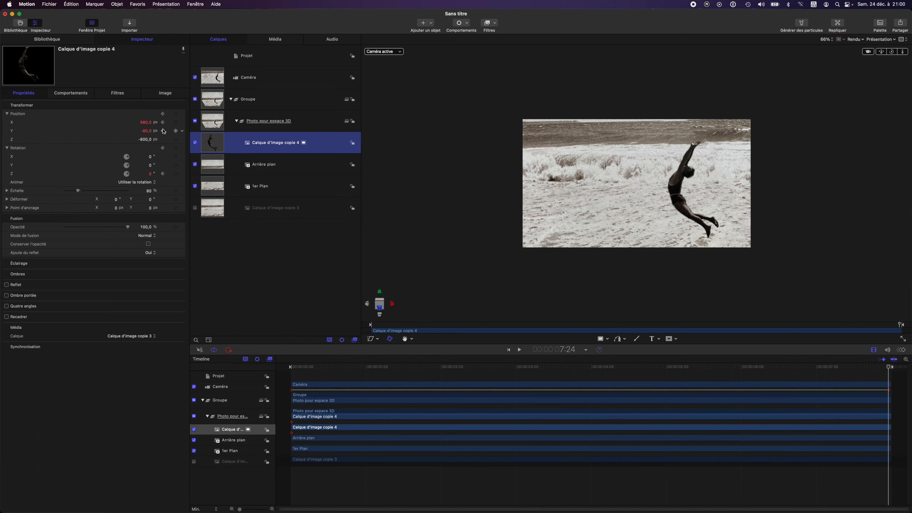
pyautogui.click(145, 123)
pyautogui.write('75')
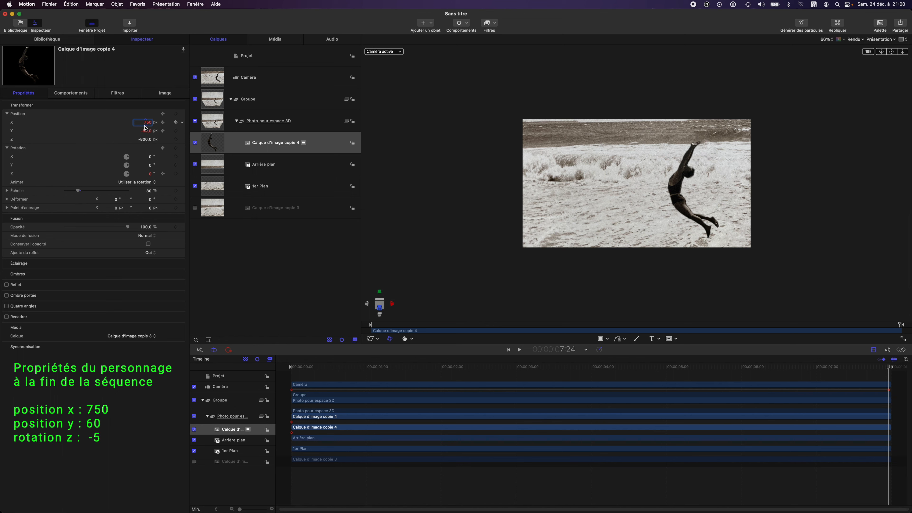
pyautogui.write('0')
pyautogui.click(147, 131)
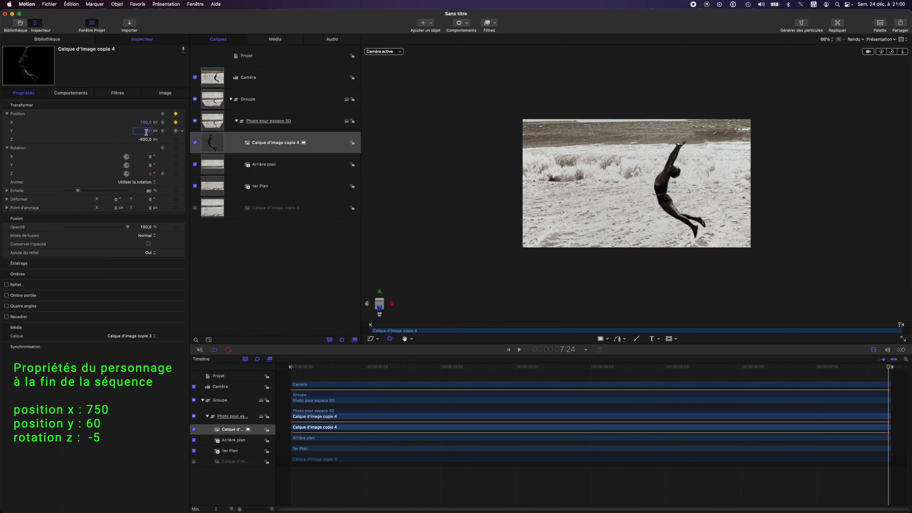
pyautogui.click(152, 176)
pyautogui.write('-5')
pyautogui.press('Return')
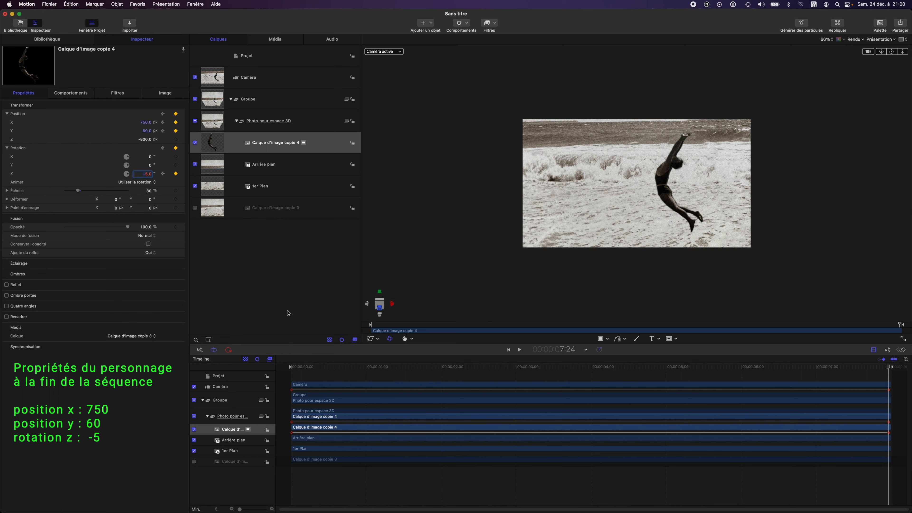
pyautogui.press('space')
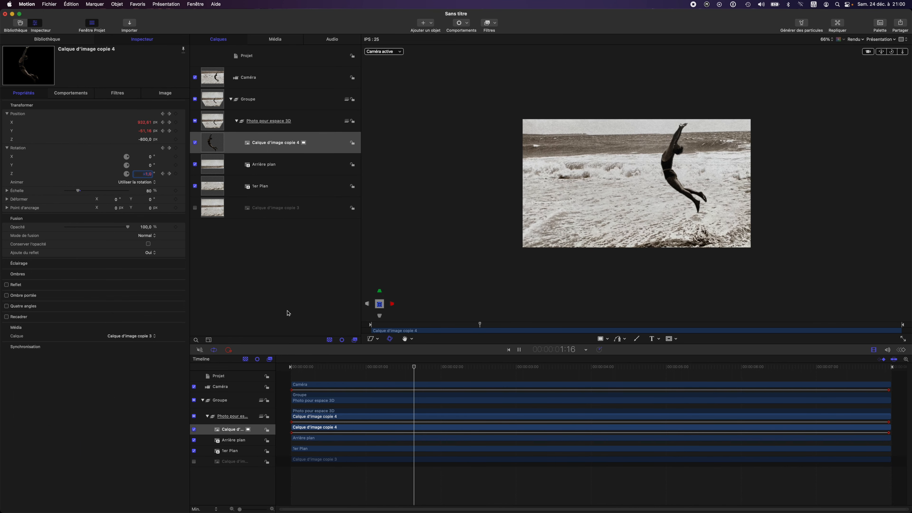